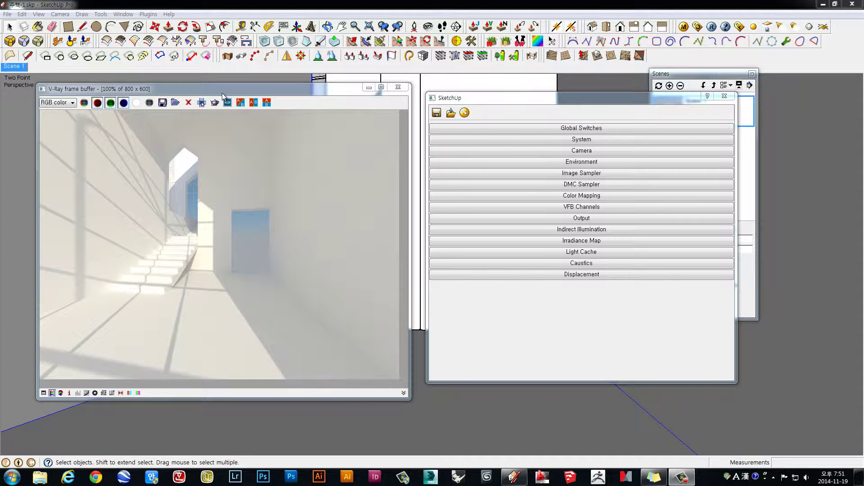
- Arrange the render preview and render settings windows side by side
mouse_move(222, 93)
mouse_down()
mouse_move(207, 94)
mouse_move(217, 91)
mouse_up()
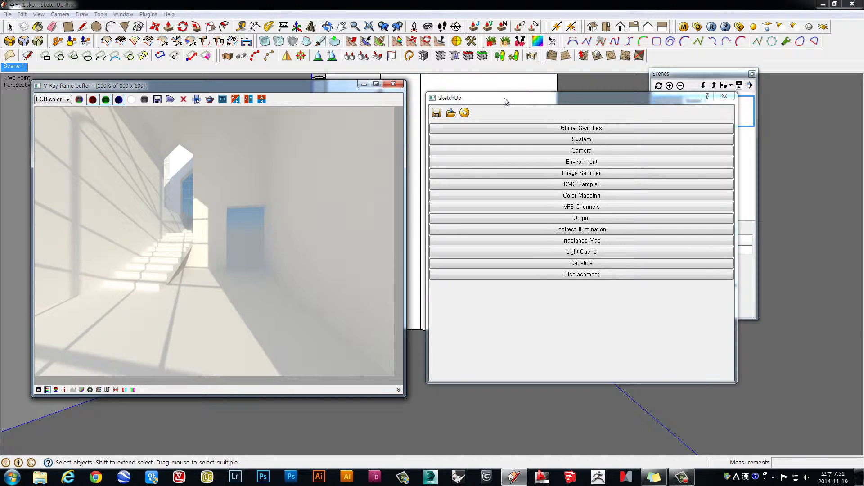
mouse_move(505, 100)
mouse_down()
mouse_move(484, 88)
mouse_move(493, 90)
mouse_up()
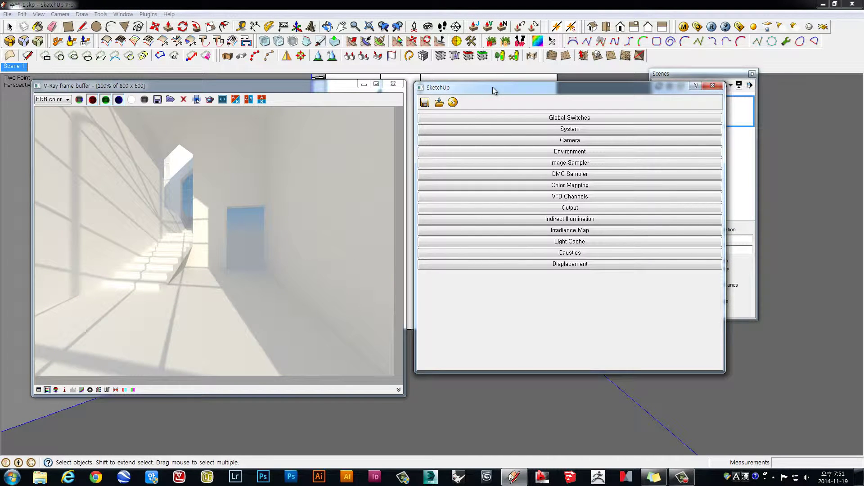
drag(139, 89, 131, 86)
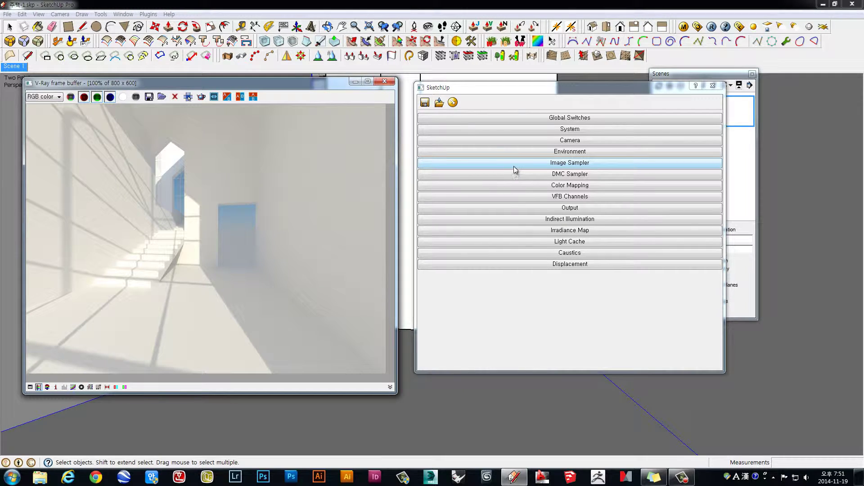
- Set the GI sunlight Size to 5 and Shadow Subdivs to 24, then confirm
click(561, 152)
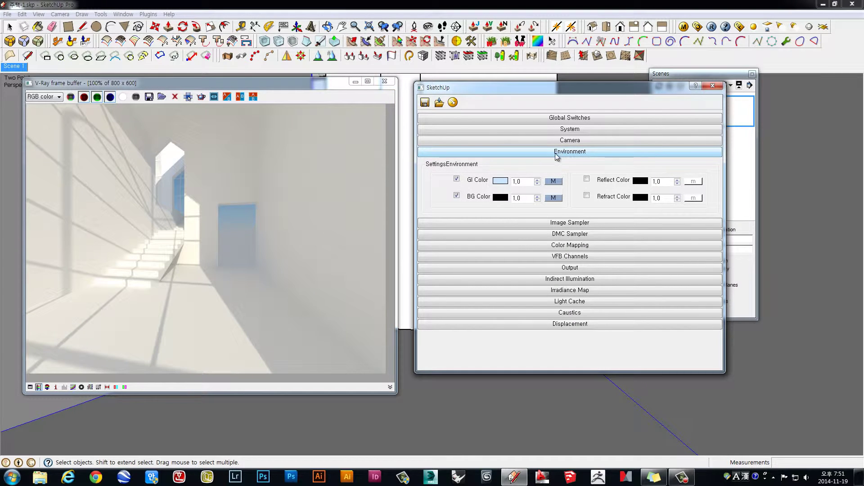
click(555, 182)
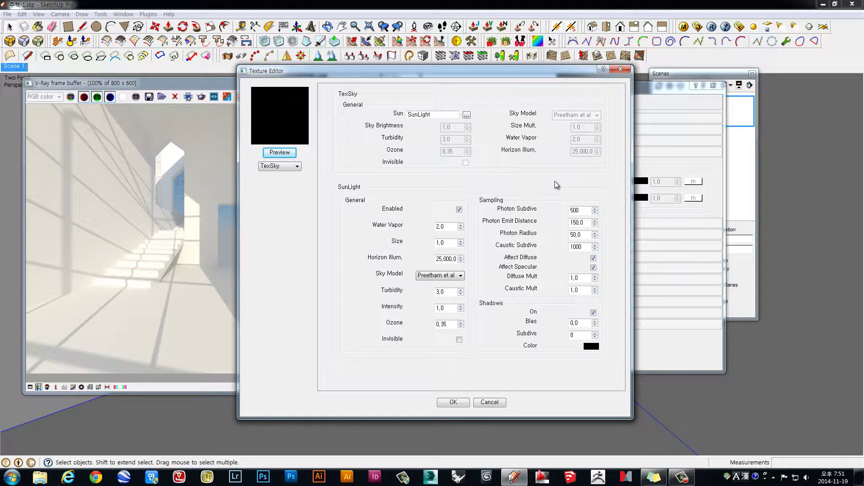
drag(448, 246, 411, 245)
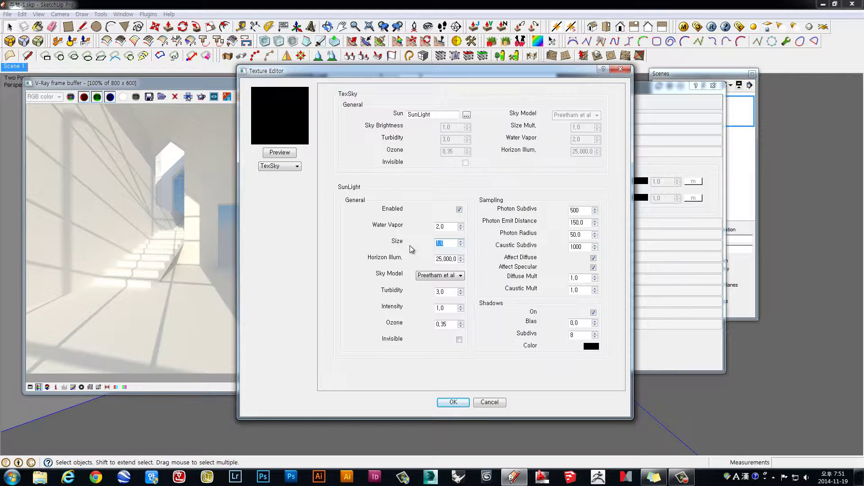
text(5)
click(453, 401)
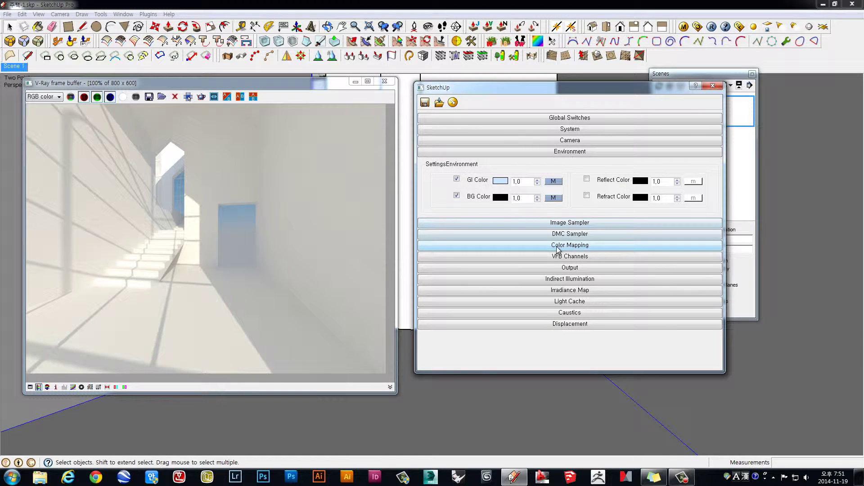
- Change colour mapping type to Exponential and expand the 800 × 600 Output settings
click(557, 248)
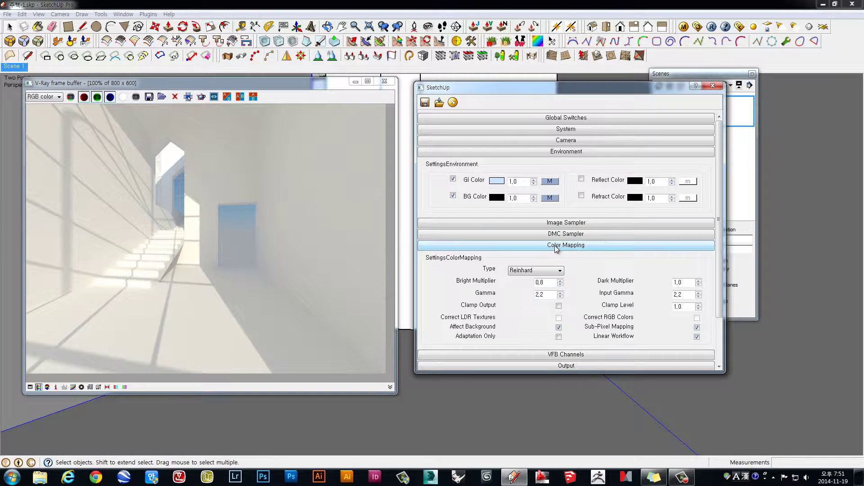
click(558, 271)
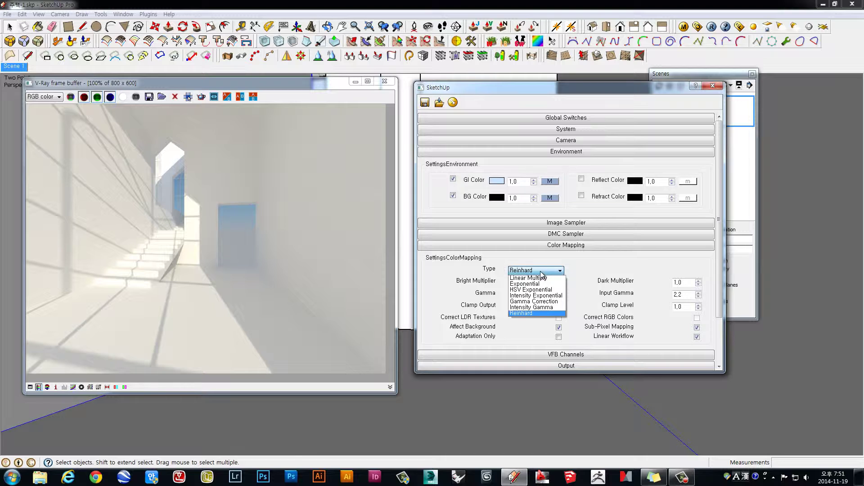
click(536, 284)
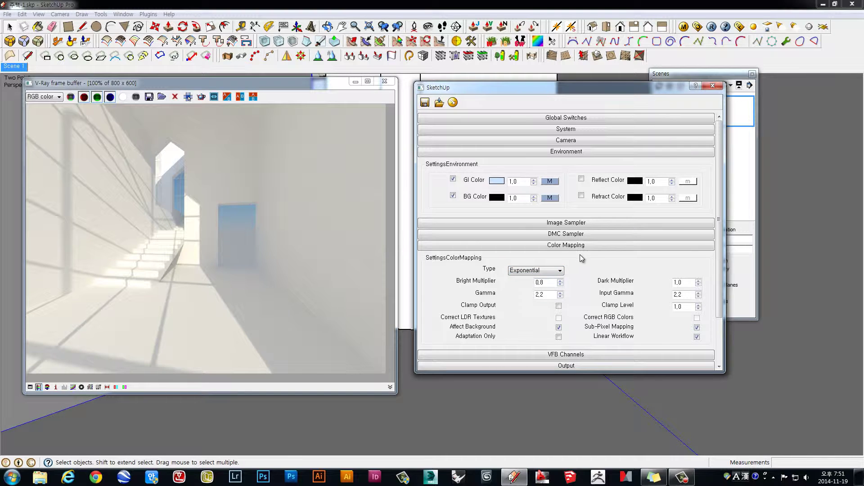
drag(722, 212, 714, 288)
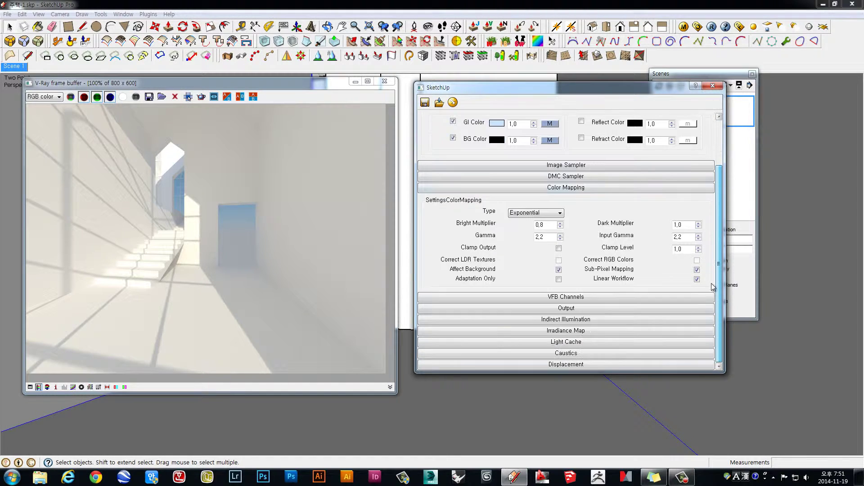
click(552, 311)
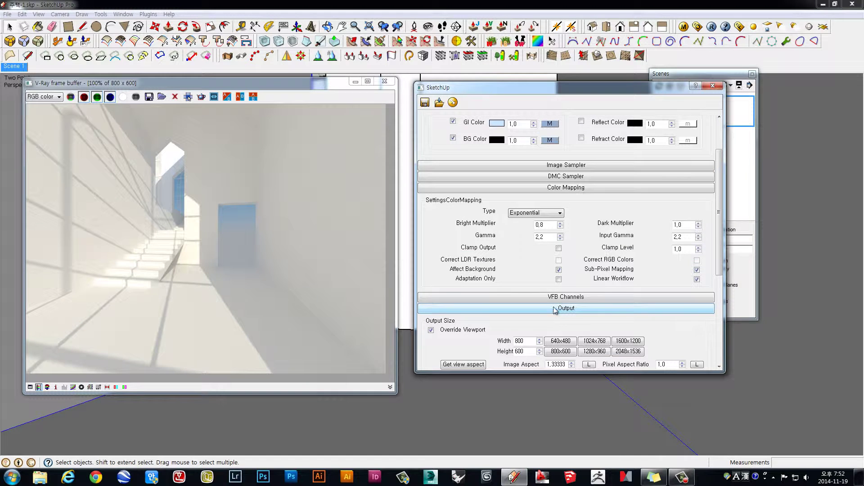
- Apply the view aspect so output becomes 800 × 354, then expand Indirect Illumination
scroll(563, 225, down, 5)
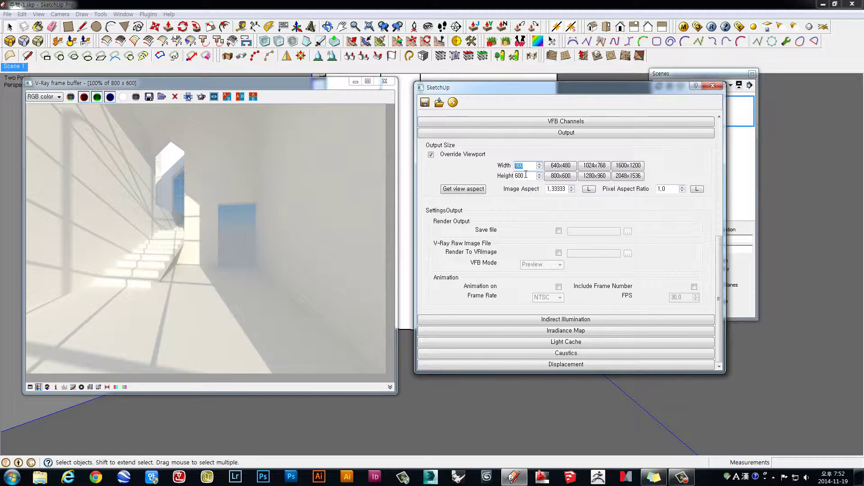
key(Tab)
drag(534, 166, 499, 166)
click(471, 190)
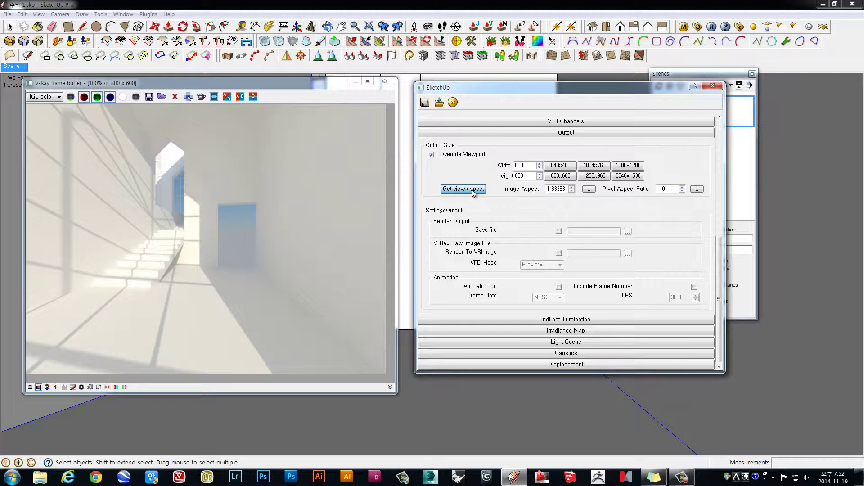
drag(526, 176, 511, 176)
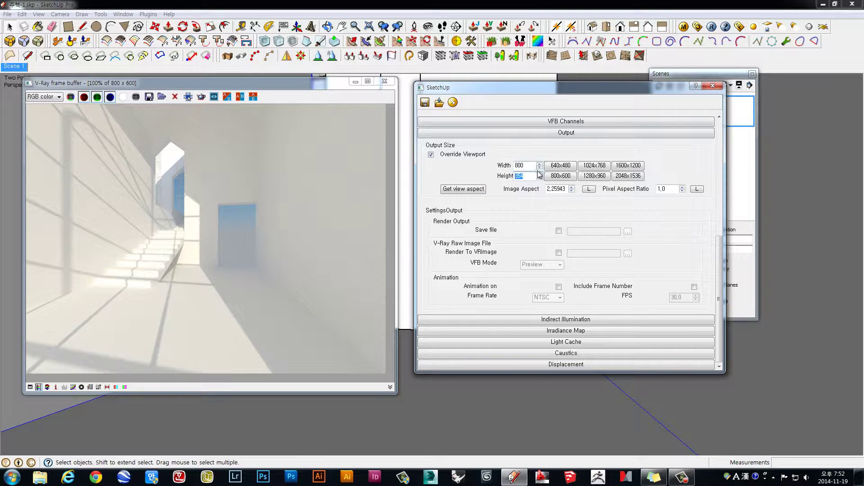
double_click(519, 165)
click(470, 174)
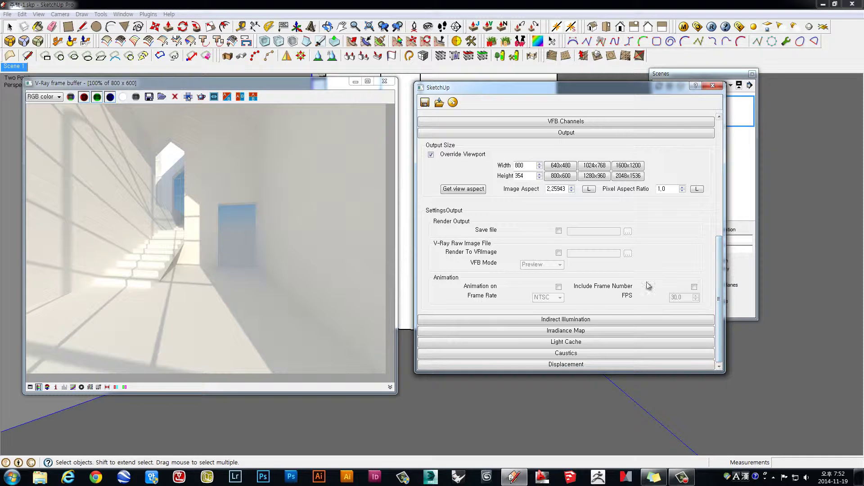
click(556, 319)
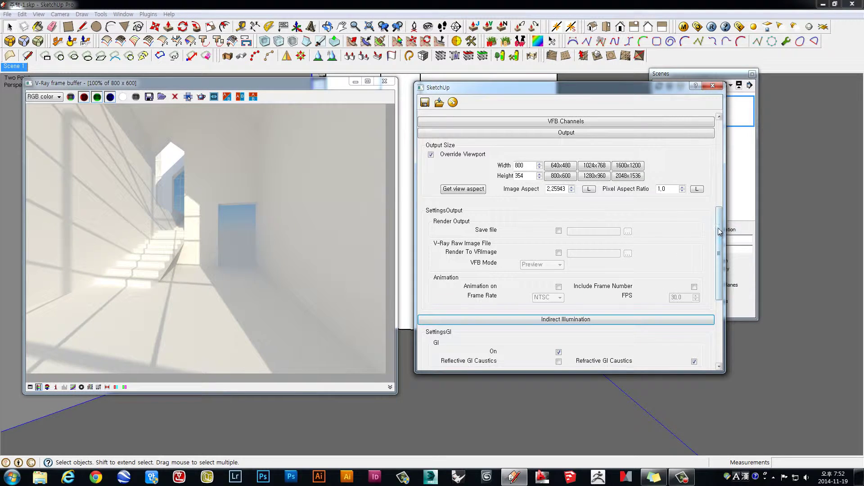
- Tick ambient occlusion On and set its Radius to 20 and Subdivs to 24
scroll(719, 232, down, 3)
scroll(630, 211, down, 1)
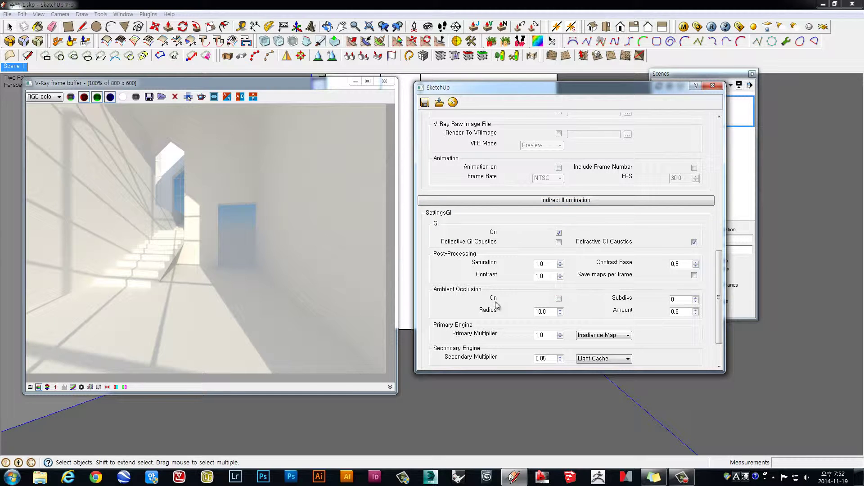
click(559, 299)
drag(549, 310, 513, 313)
text(20)
drag(688, 298, 593, 309)
text(2)
text(4)
drag(720, 266, 723, 288)
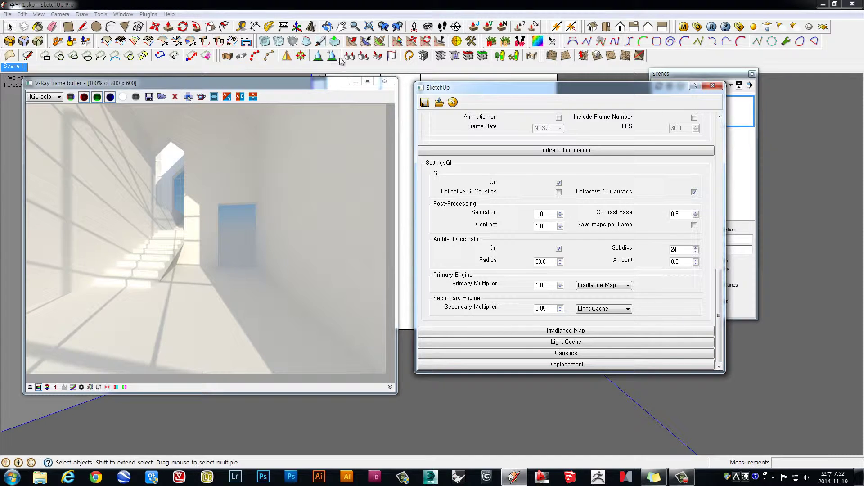
- Render the stair hall at 800 × 354 and enlarge the frame buffer beside the settings
click(712, 27)
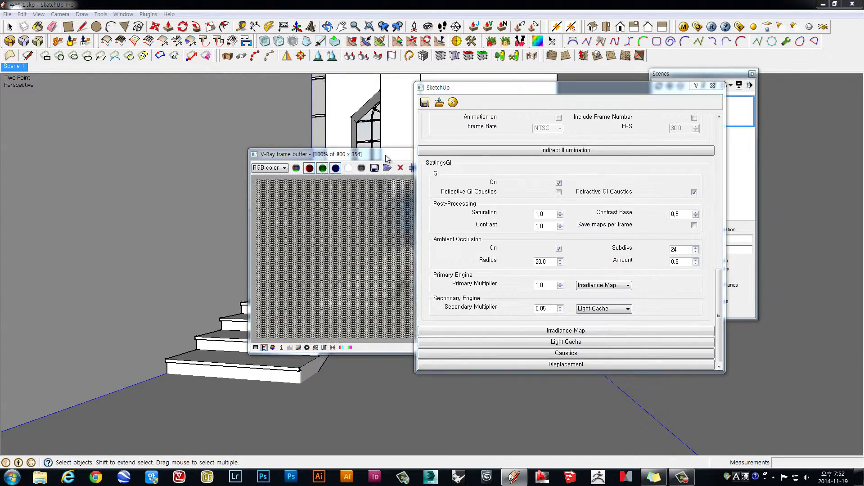
drag(364, 151, 202, 118)
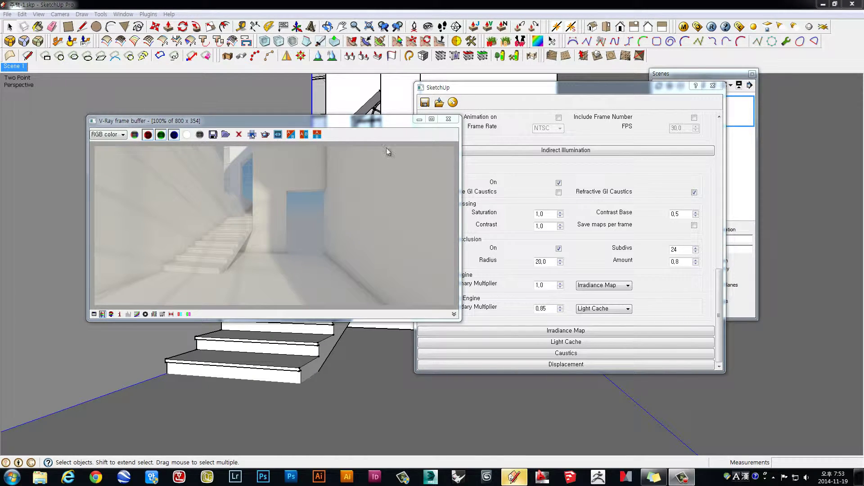
drag(356, 121, 329, 116)
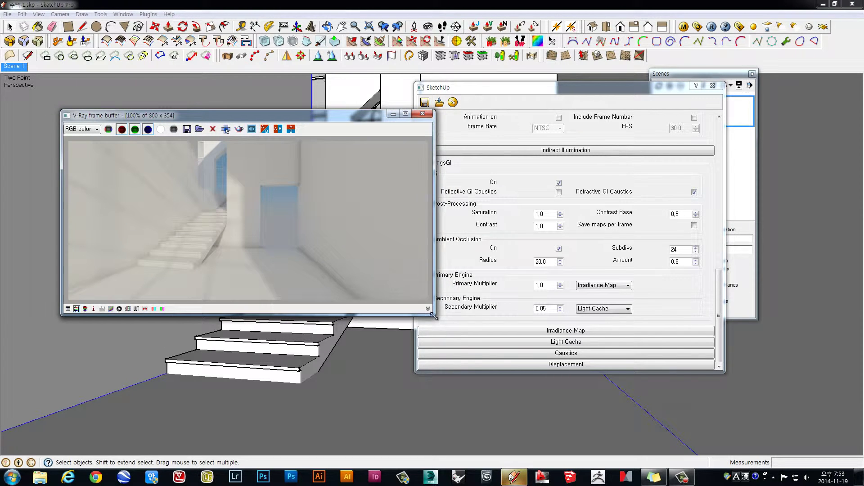
drag(434, 320, 469, 391)
drag(252, 118, 201, 104)
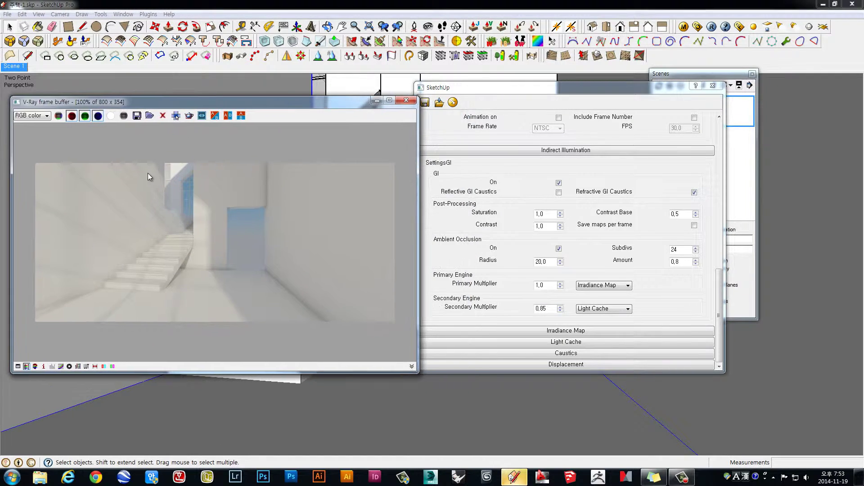
click(515, 124)
- Zoom the frame buffer to 200% and pan the stair render into view
scroll(518, 135, up, 5)
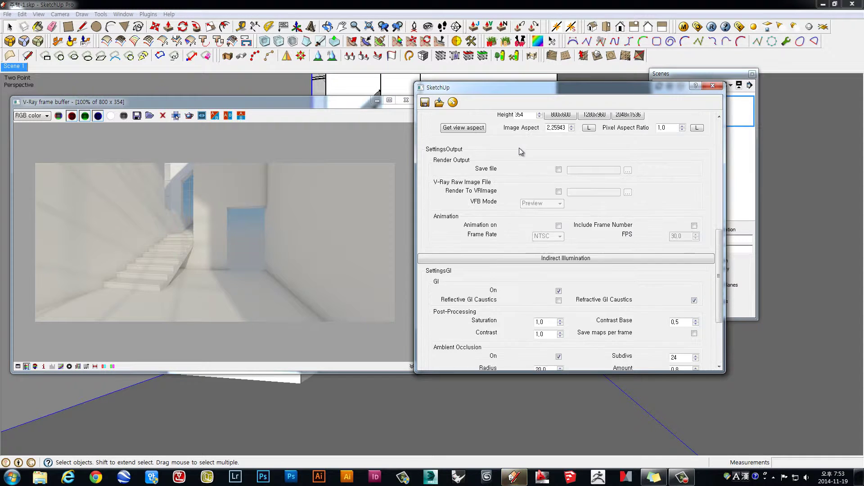
scroll(523, 158, up, 5)
scroll(536, 180, up, 5)
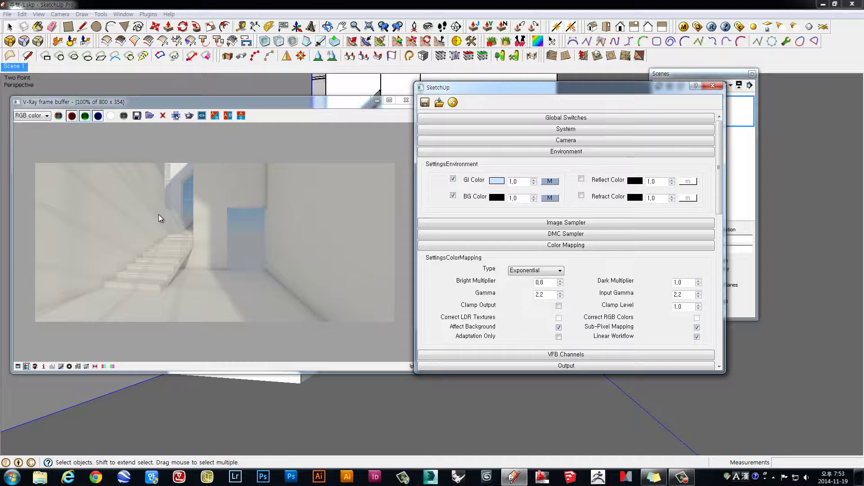
scroll(83, 235, up, 2)
scroll(96, 210, up, 1)
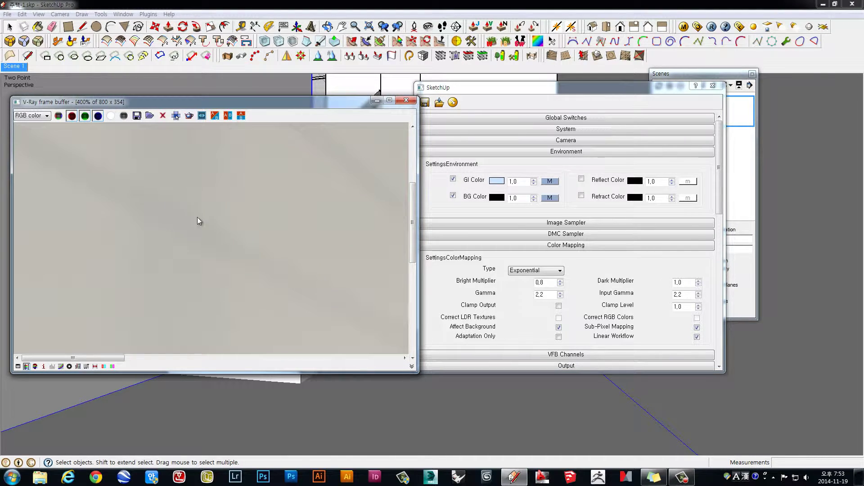
scroll(163, 225, down, 2)
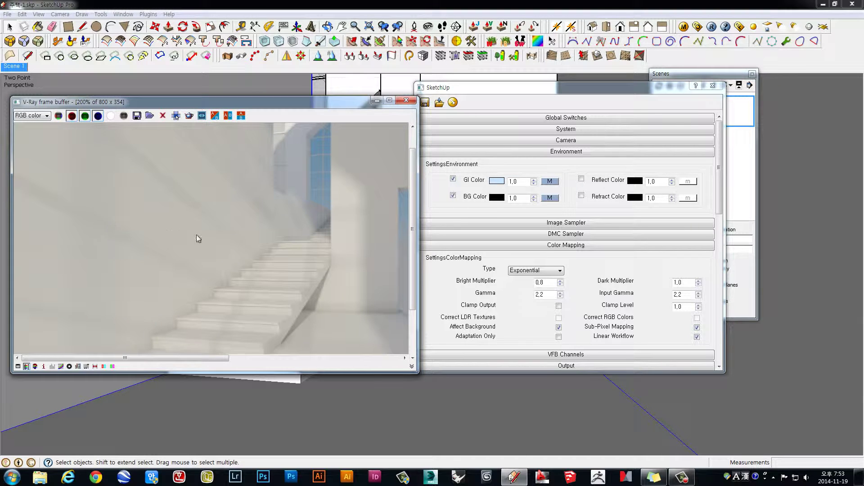
middle_drag(197, 234, 304, 244)
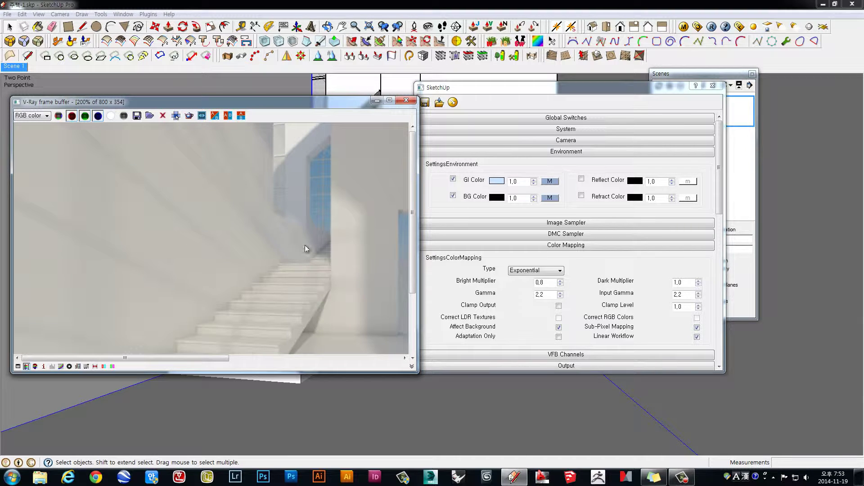
click(549, 181)
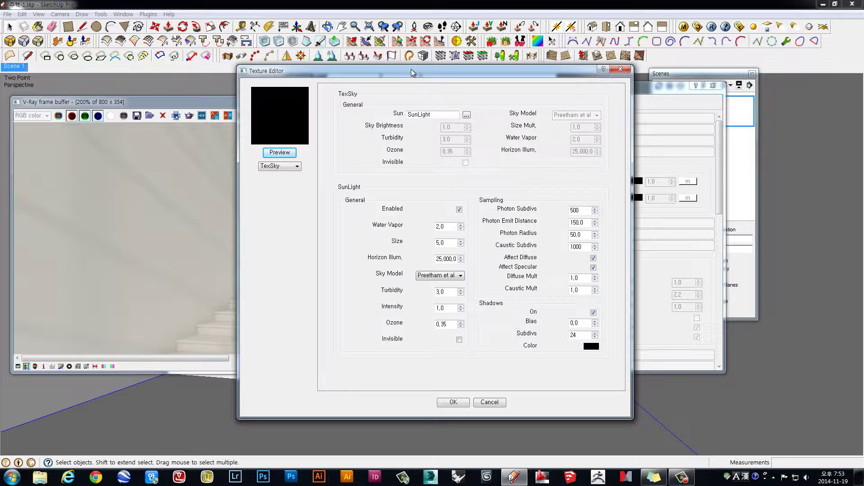
drag(412, 68, 551, 72)
double_click(580, 247)
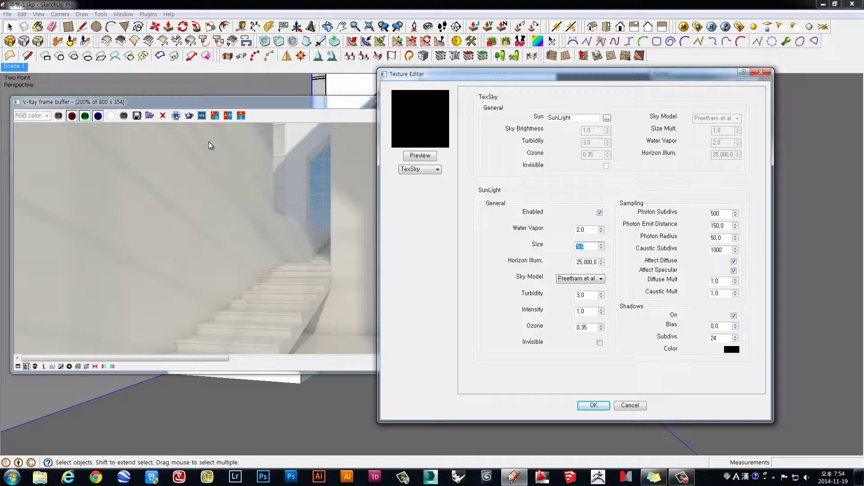
double_click(726, 337)
click(594, 405)
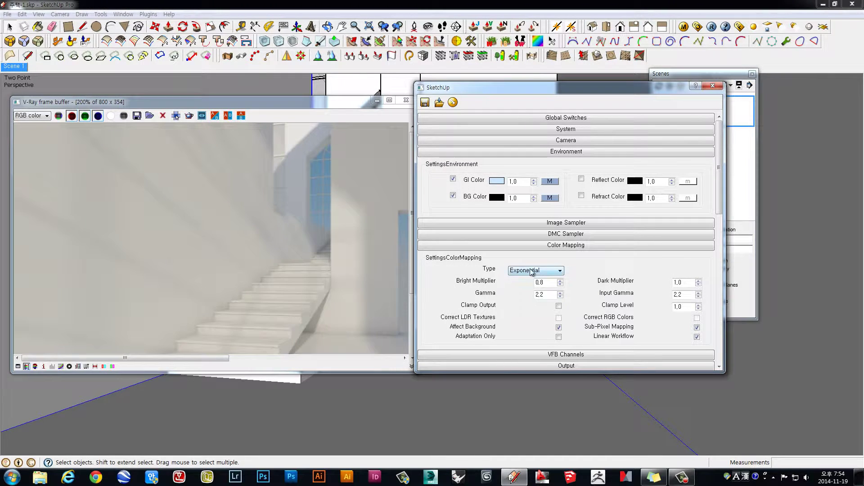
- Zoom and pan the frame buffer view of the stair hall render
click(185, 283)
scroll(198, 223, up, 1)
scroll(182, 288, up, 1)
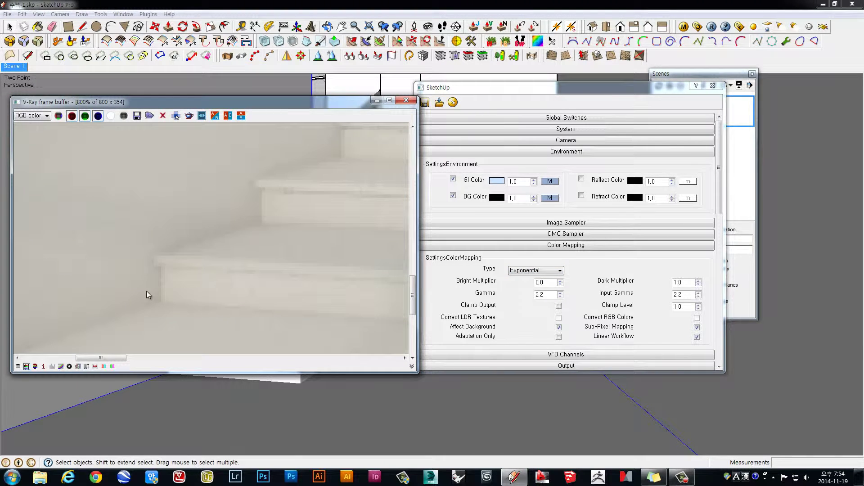
middle_drag(294, 197, 257, 228)
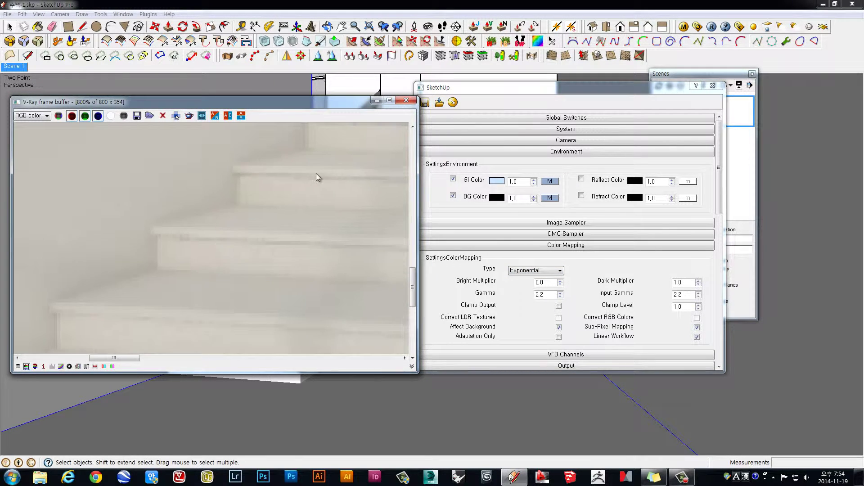
middle_drag(318, 185, 236, 192)
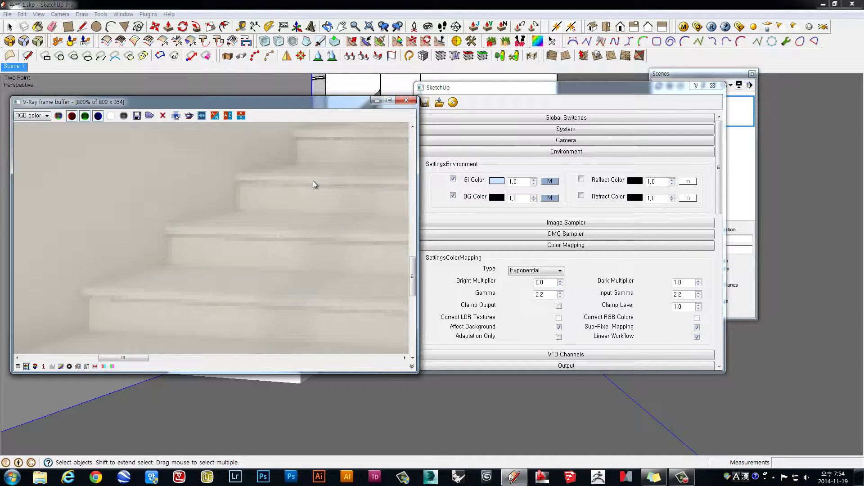
scroll(313, 184, down, 1)
- Collapse Environment and show Output at 800 × 354 with viewport override on
click(580, 246)
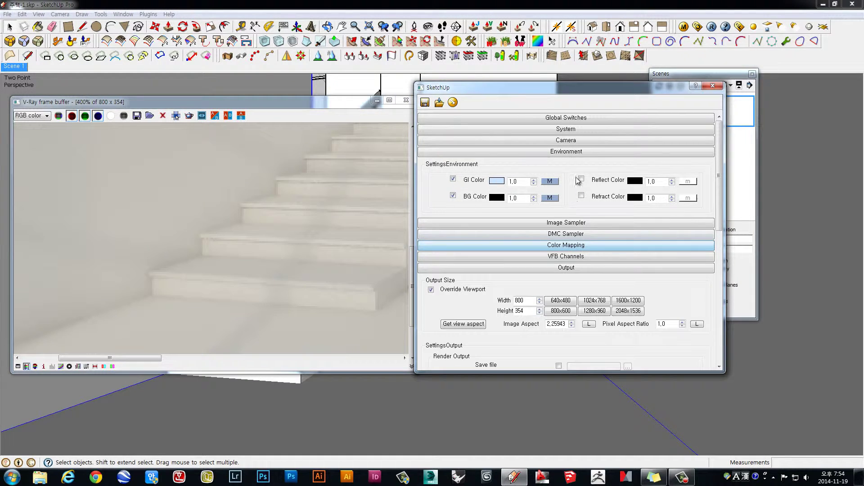
click(570, 154)
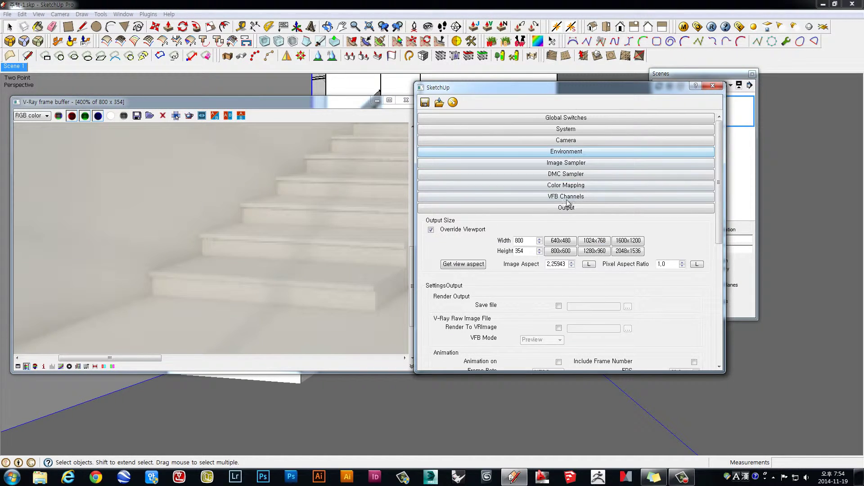
click(255, 233)
click(531, 249)
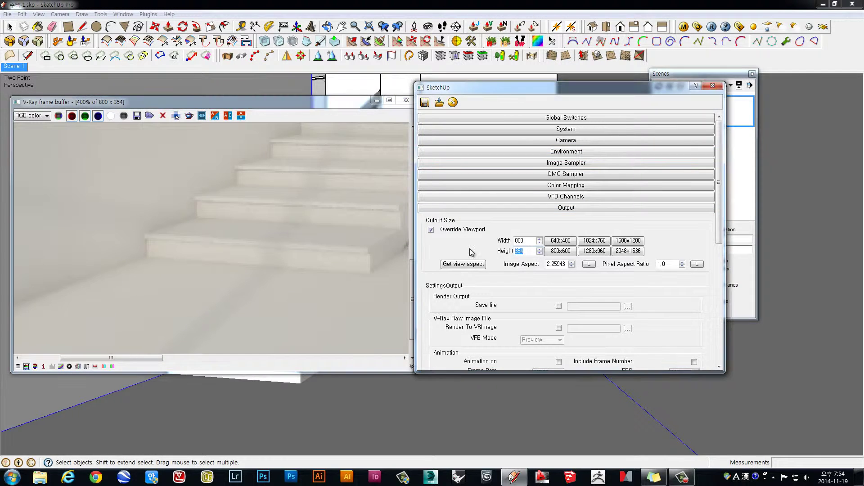
- Reposition the frame buffer window and zoom the render to 100%
click(257, 226)
scroll(257, 229, down, 1)
scroll(256, 227, down, 1)
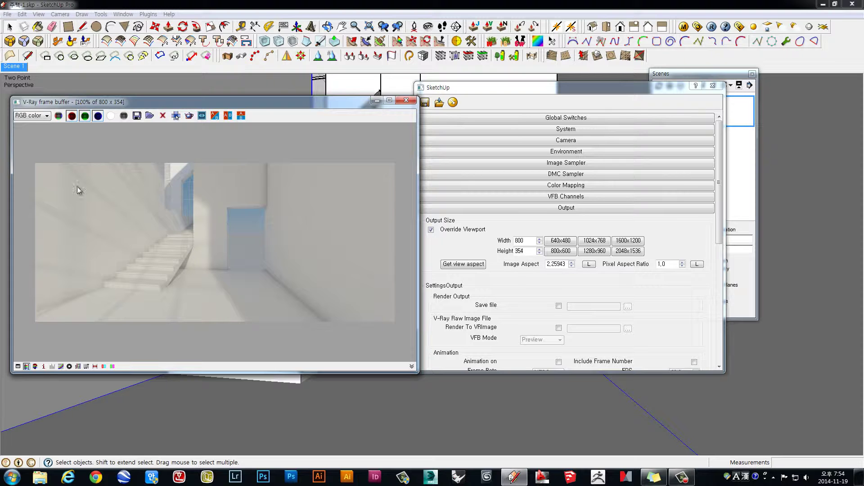
mouse_move(199, 103)
mouse_down()
mouse_move(209, 120)
mouse_move(374, 221)
mouse_up()
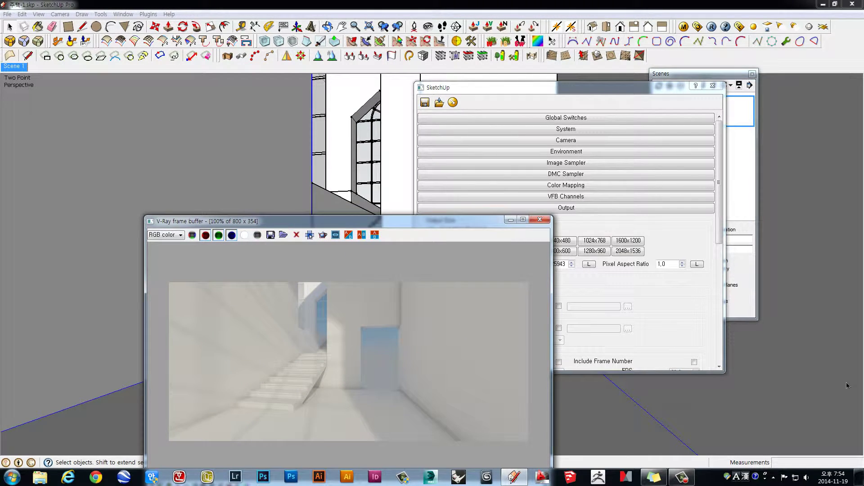
drag(266, 220, 213, 113)
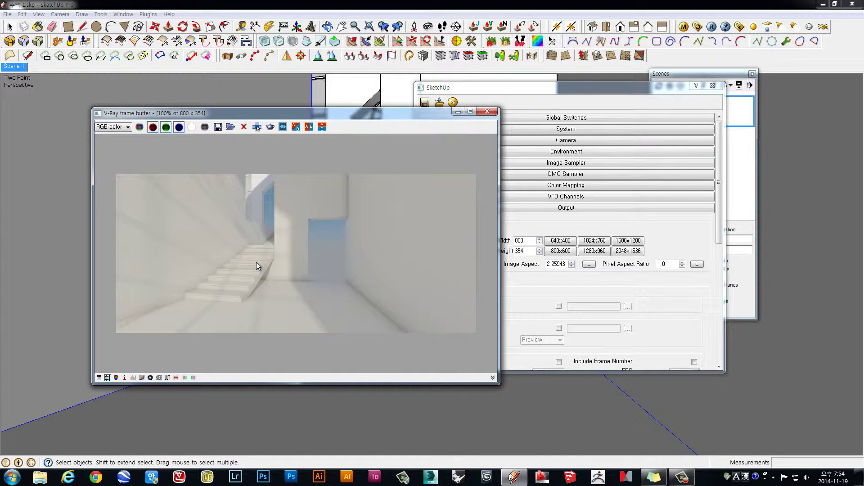
scroll(284, 277, up, 1)
- Collapse Output and show Indirect Illumination with GI and ambient occlusion enabled
click(591, 266)
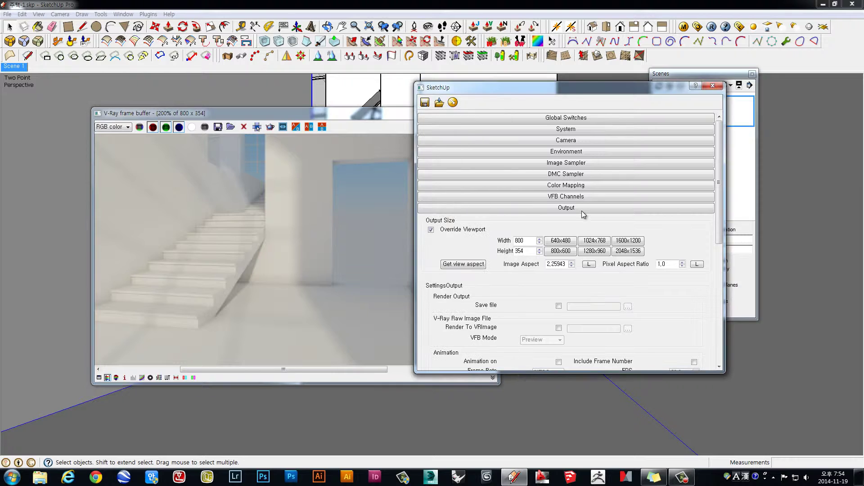
click(582, 207)
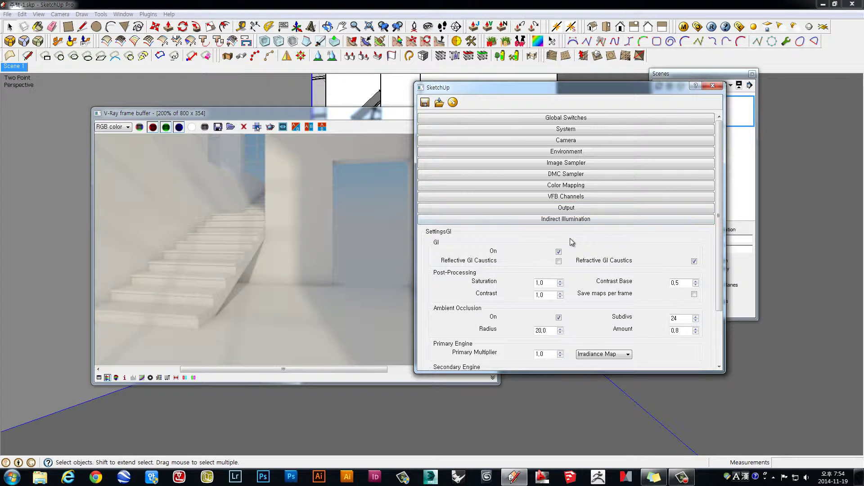
scroll(570, 238, down, 1)
scroll(571, 238, down, 1)
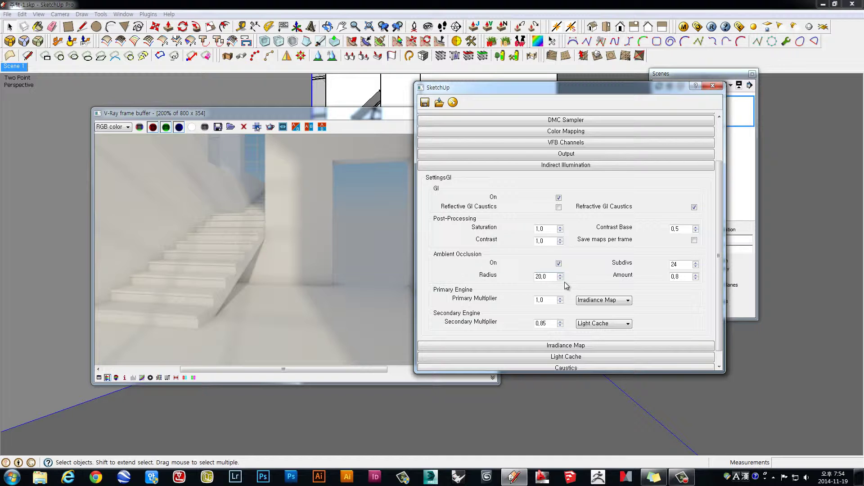
- Zoom and pan the frame buffer to inspect the whole stair hall render
click(311, 241)
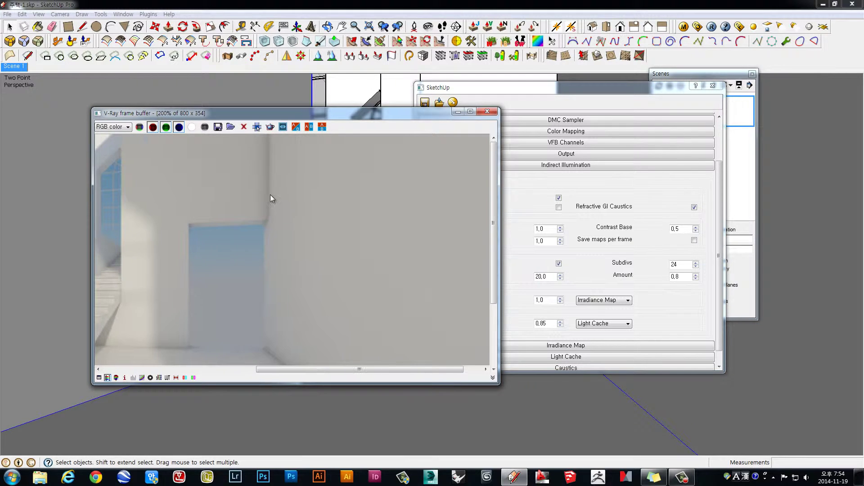
scroll(263, 189, down, 1)
scroll(323, 190, up, 1)
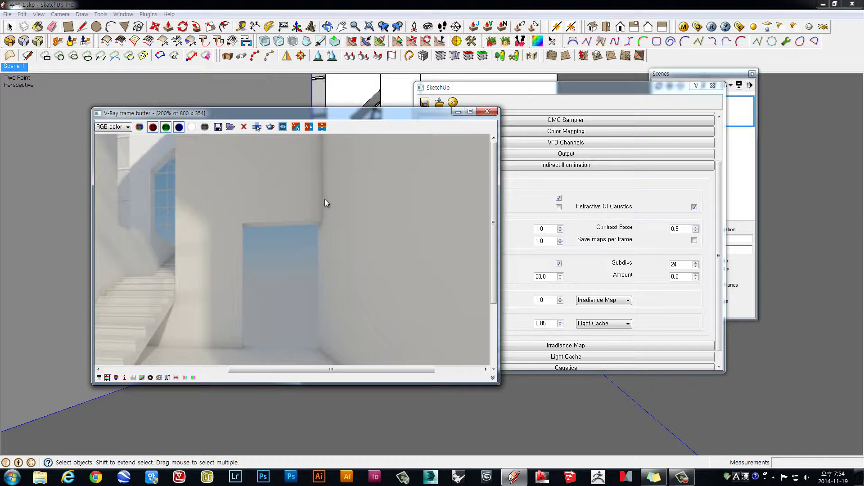
scroll(328, 194, down, 2)
scroll(315, 271, down, 1)
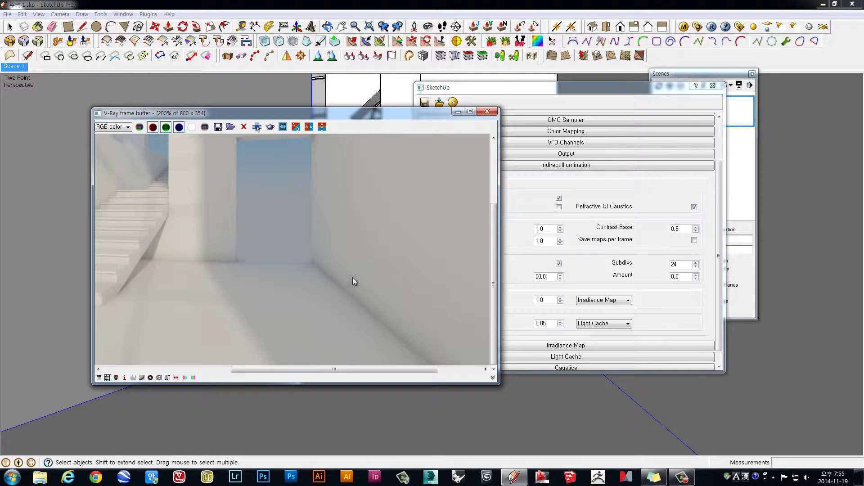
scroll(323, 268, left, 1)
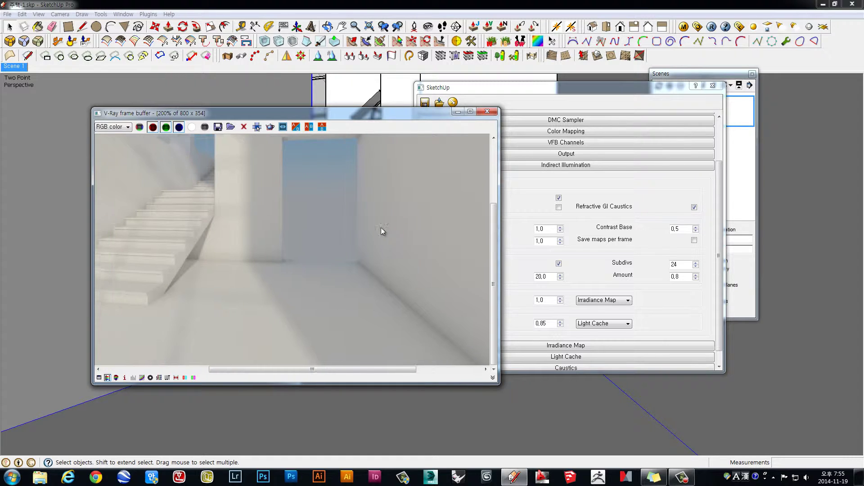
scroll(382, 221, left, 1)
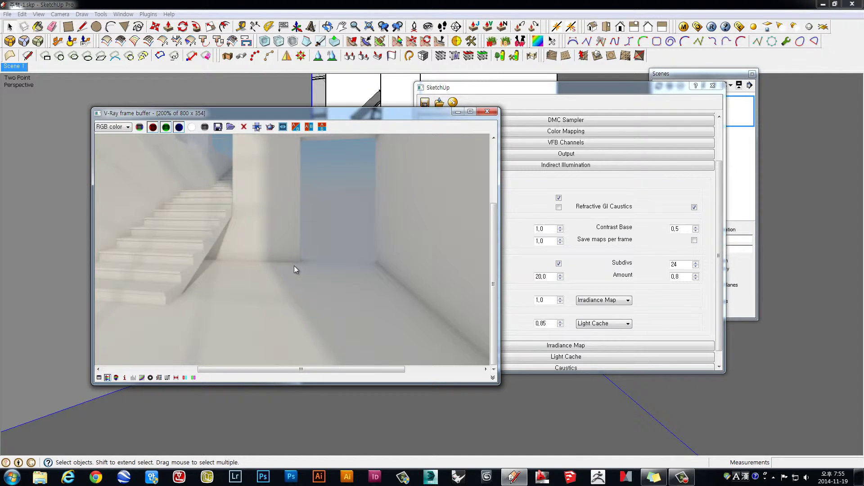
scroll(293, 266, down, 1)
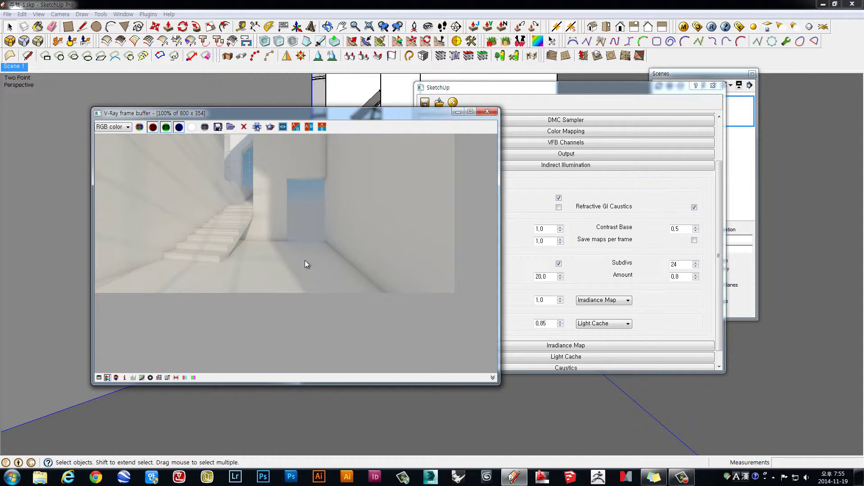
scroll(323, 233, down, 1)
scroll(276, 288, up, 1)
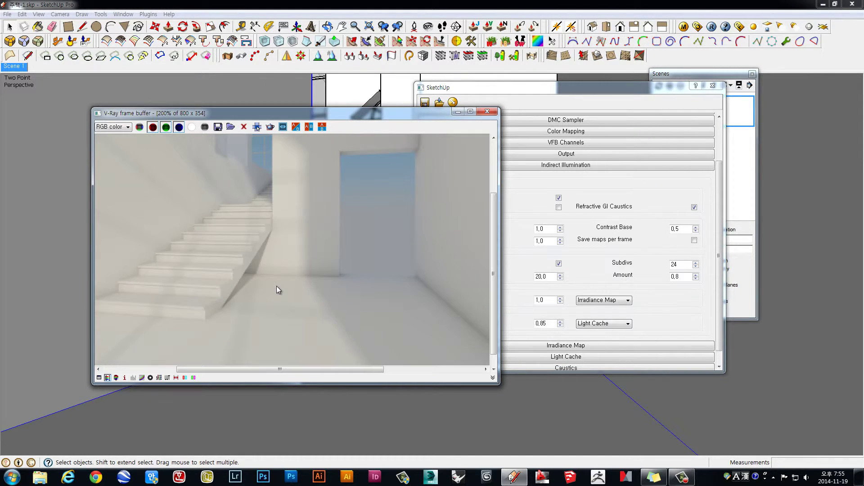
middle_drag(309, 217, 306, 274)
scroll(306, 273, down, 1)
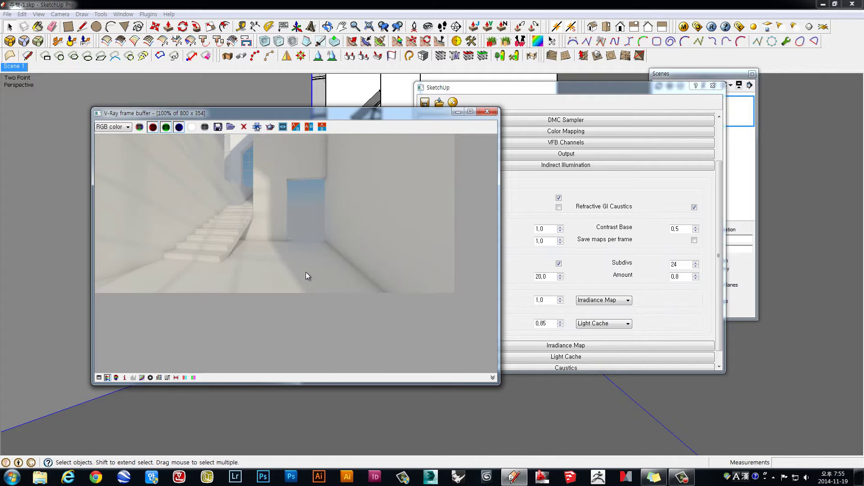